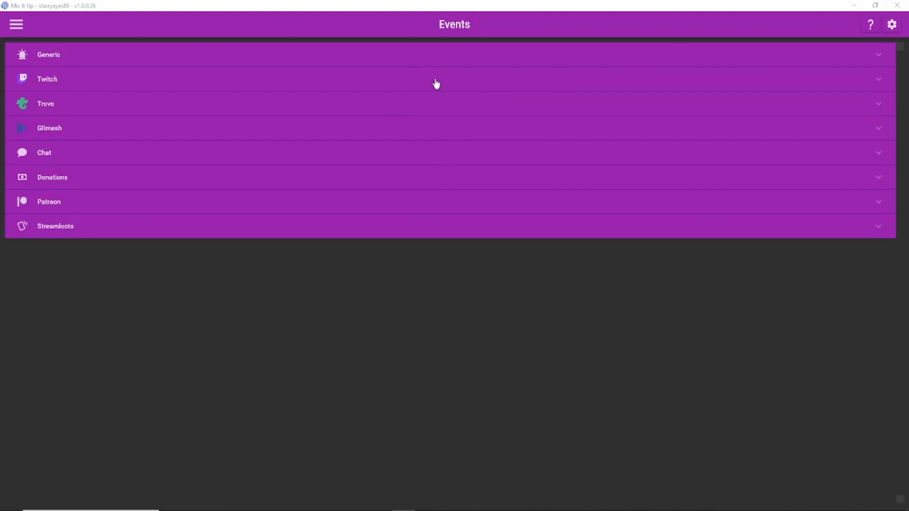
# Open the Twitch Channel Stream Start event's command for editing.
pyautogui.click(436, 84)
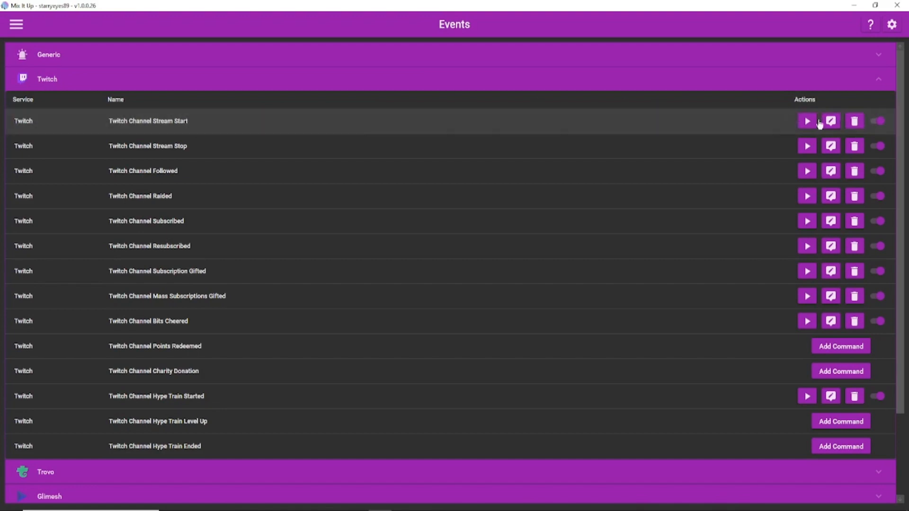
pyautogui.click(16, 23)
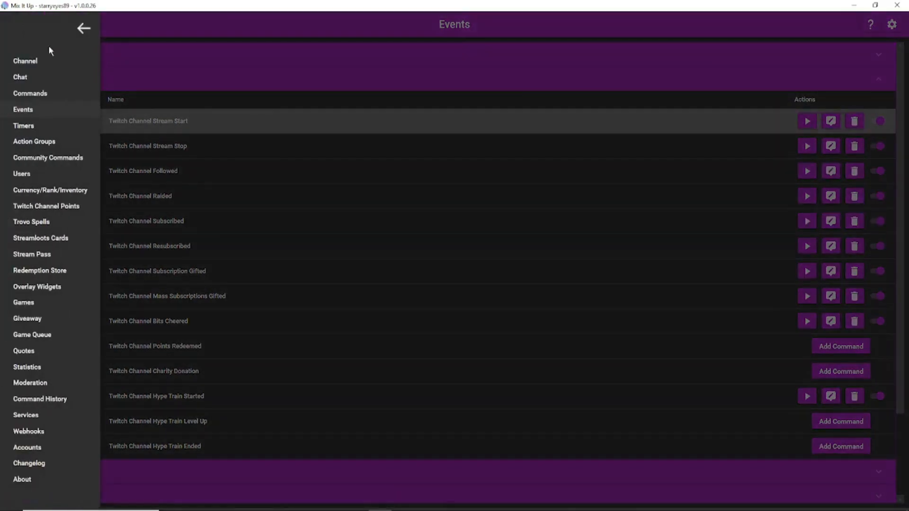
pyautogui.click(31, 113)
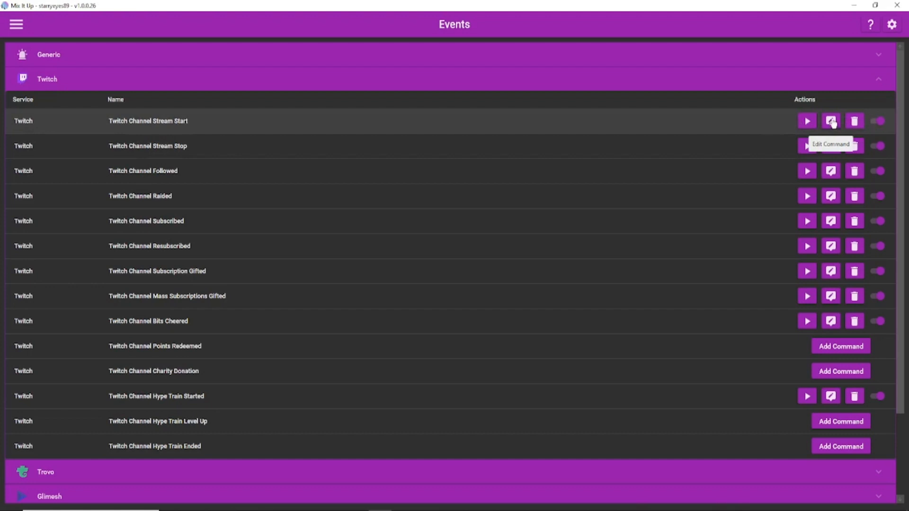
pyautogui.click(832, 122)
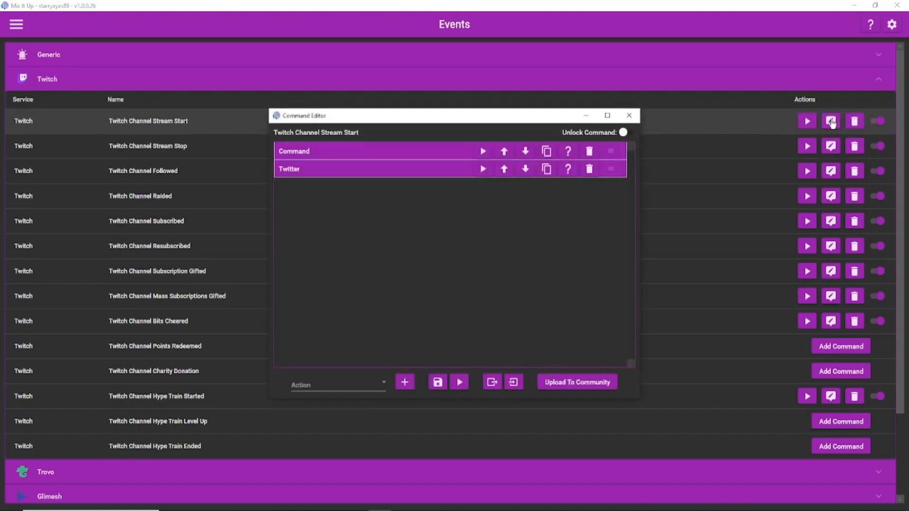
# Examine the settings of the Command action and the Twitter action in the Stream Start command.
pyautogui.click(406, 159)
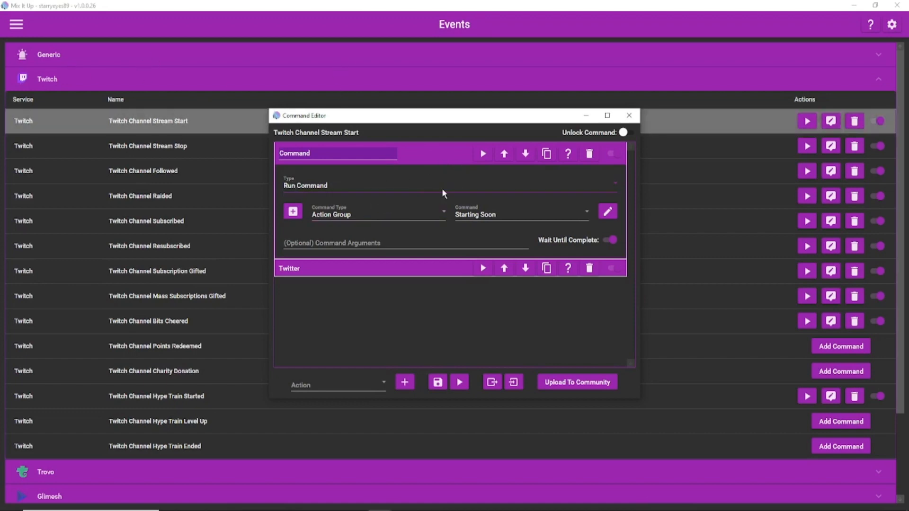
pyautogui.click(413, 157)
pyautogui.click(406, 170)
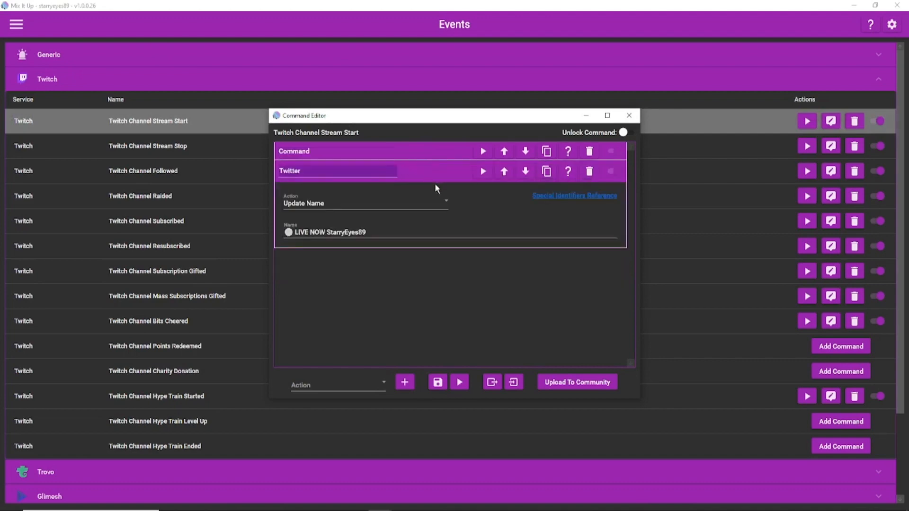
pyautogui.click(378, 231)
# Look through the available action types, then close the Stream Start command editor without making changes.
pyautogui.click(382, 381)
pyautogui.scroll(-5, 382, 300)
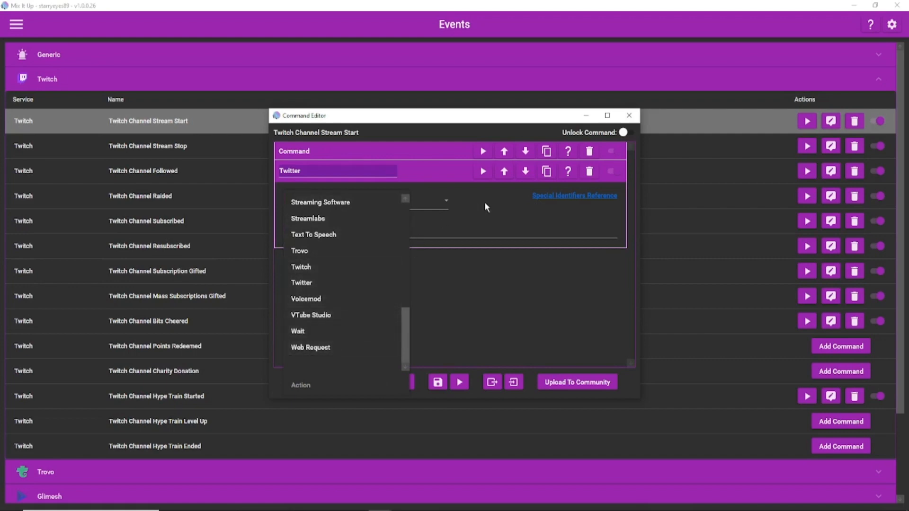
pyautogui.click(464, 196)
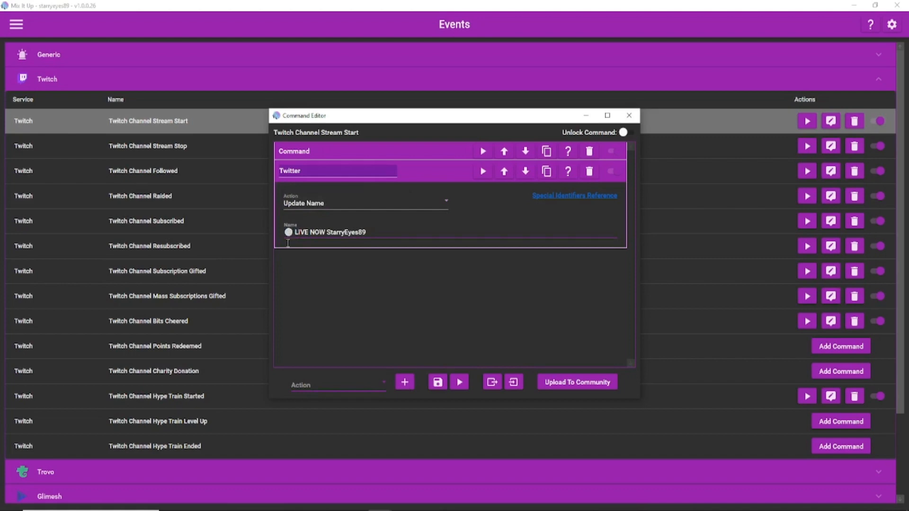
pyautogui.click(437, 174)
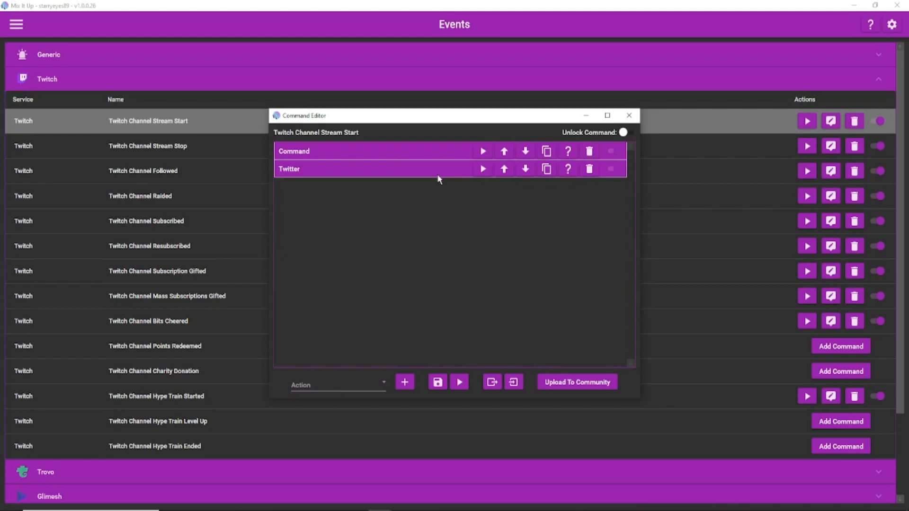
pyautogui.click(629, 115)
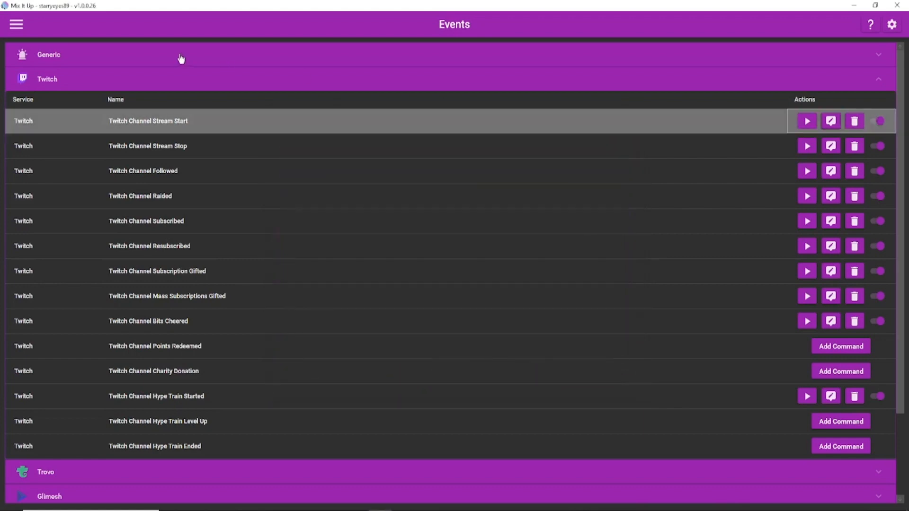
# Open the Starting Soon command from the Starting Soon action group for editing.
pyautogui.click(22, 30)
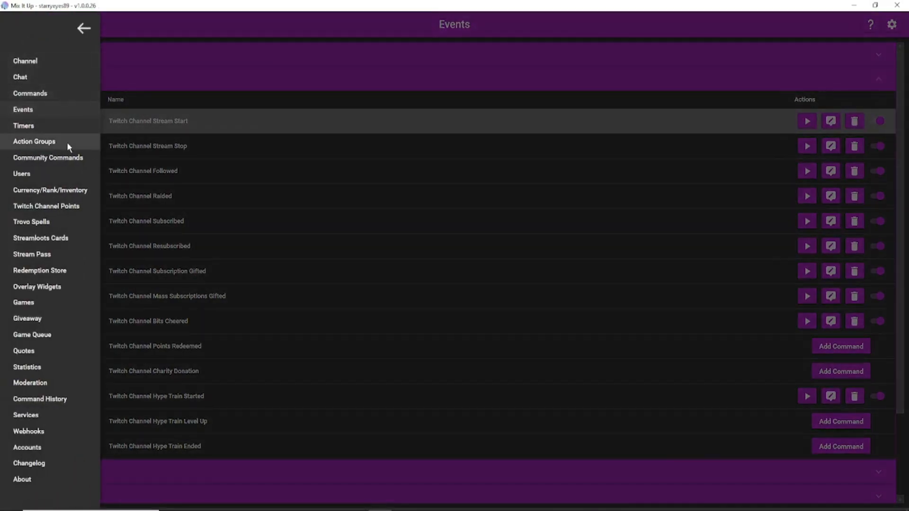
pyautogui.click(67, 142)
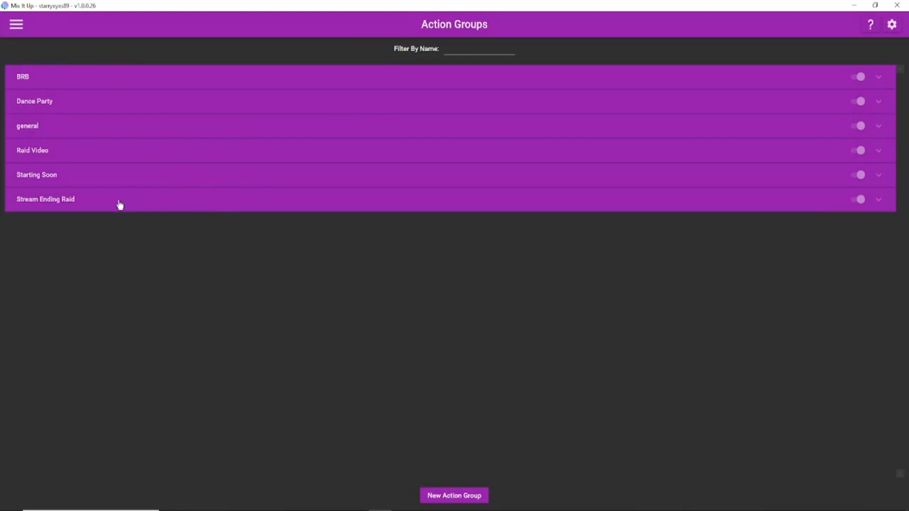
pyautogui.click(117, 179)
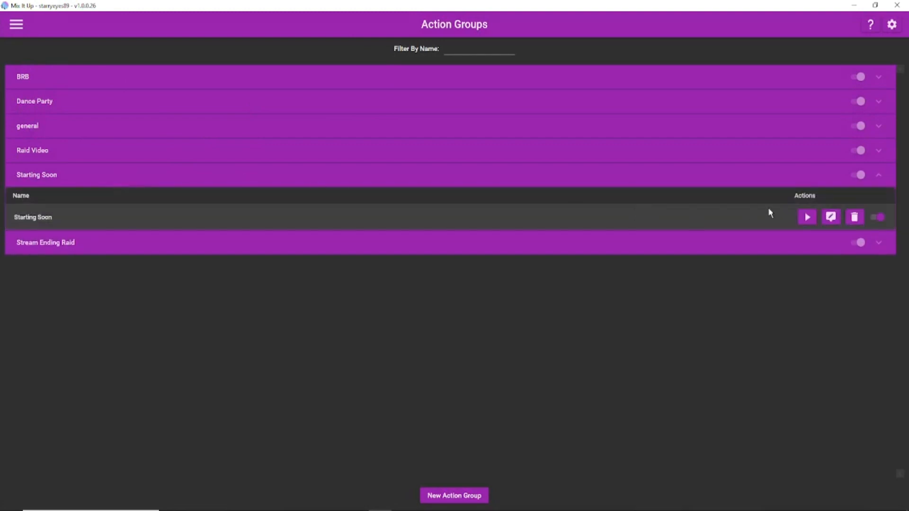
pyautogui.click(830, 219)
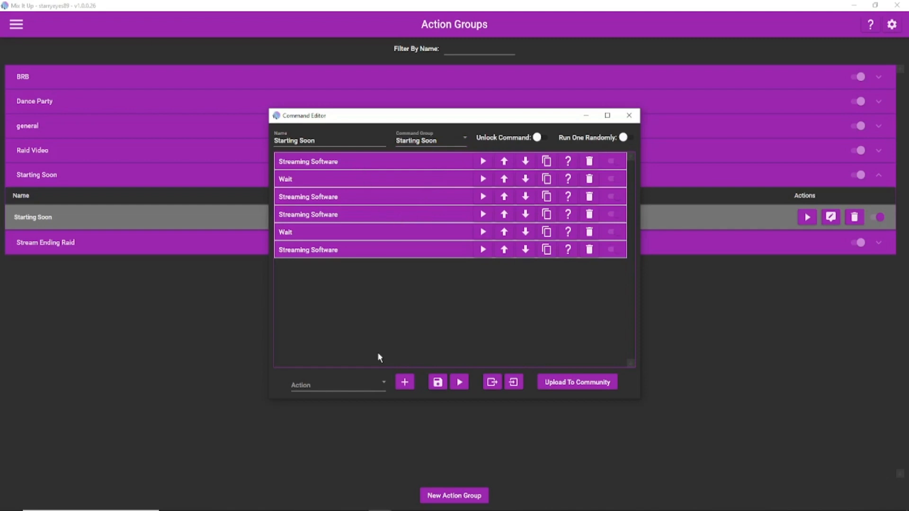
# Look through the action types that can be added to the Starting Soon command.
pyautogui.click(353, 381)
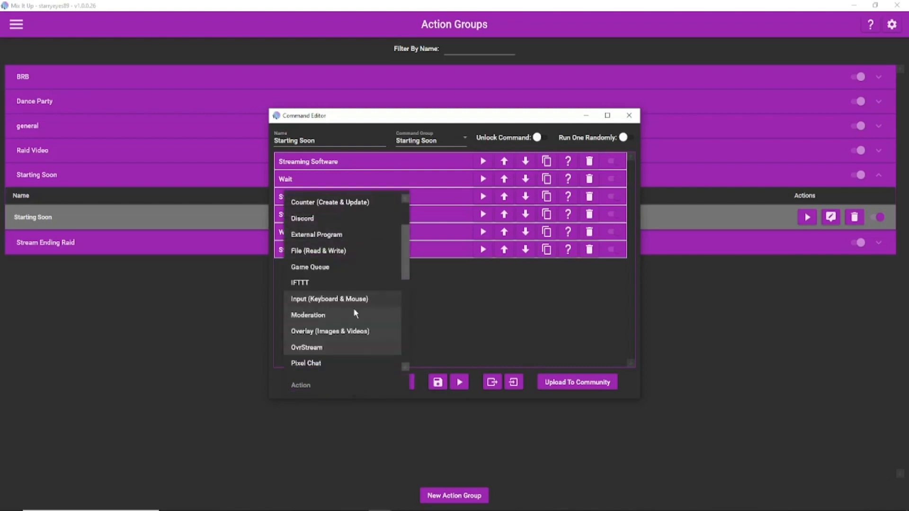
pyautogui.scroll(-5, 353, 308)
pyautogui.scroll(1, 364, 279)
pyautogui.click(463, 269)
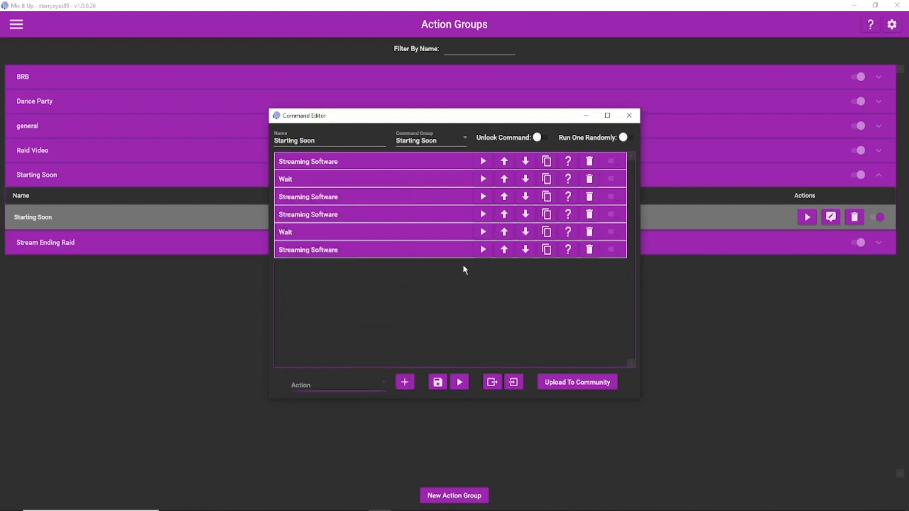
# Examine the first Streaming Software action's scene settings and the first Wait action's duration.
pyautogui.click(430, 161)
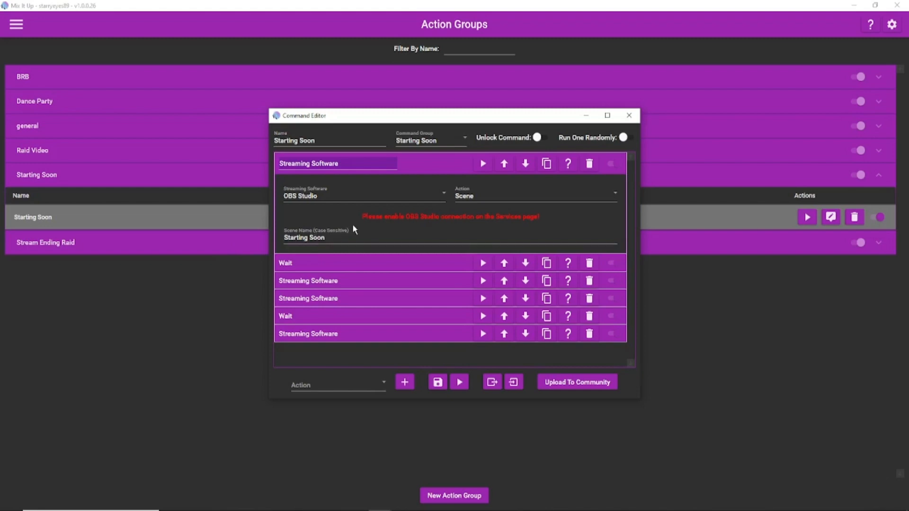
pyautogui.click(422, 164)
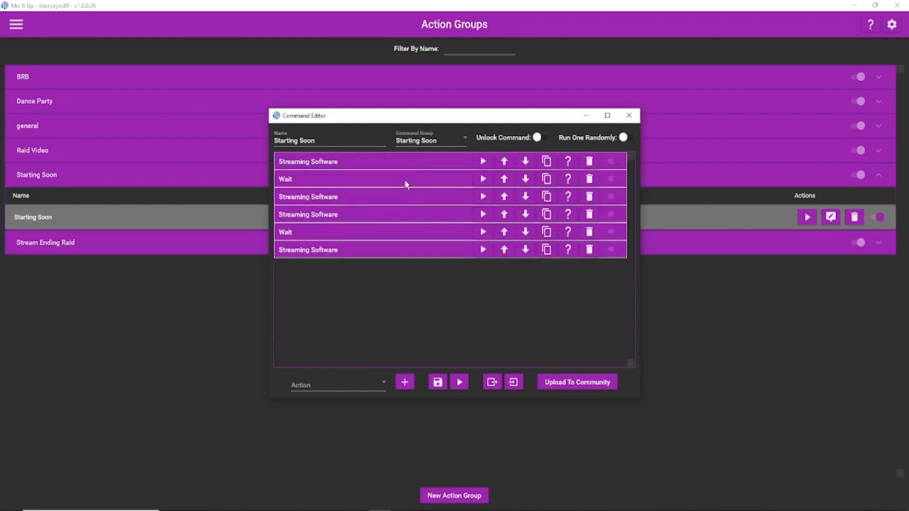
pyautogui.click(405, 181)
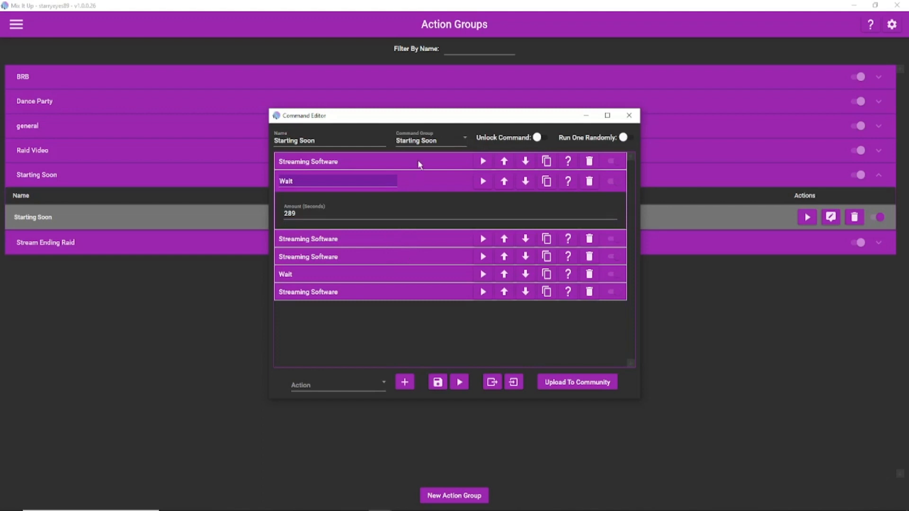
pyautogui.click(424, 184)
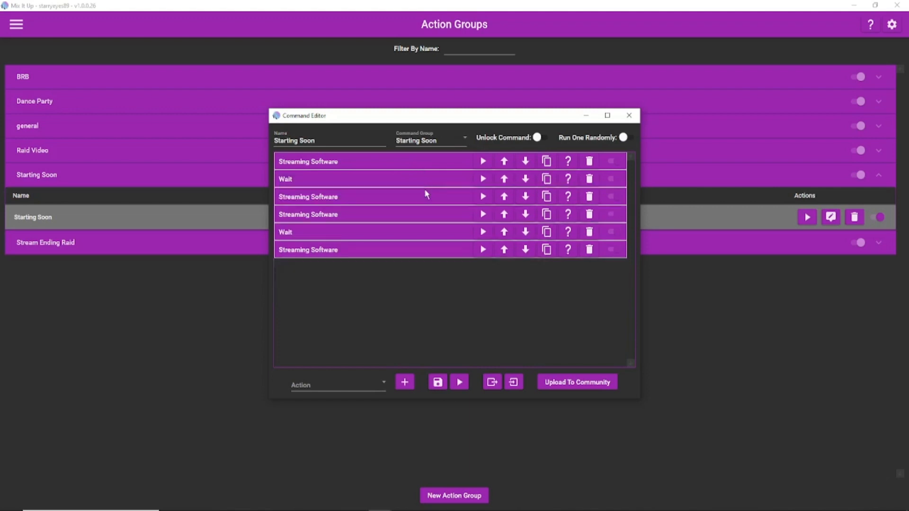
# Examine the media source settings of the second and third Streaming Software actions, including scene, source name, visibility and video file.
pyautogui.click(421, 194)
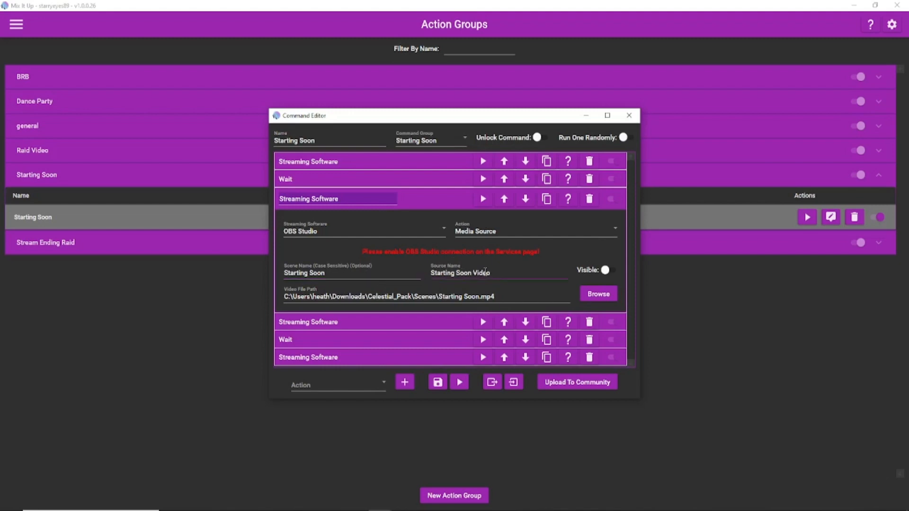
pyautogui.click(604, 269)
pyautogui.click(444, 197)
pyautogui.click(355, 216)
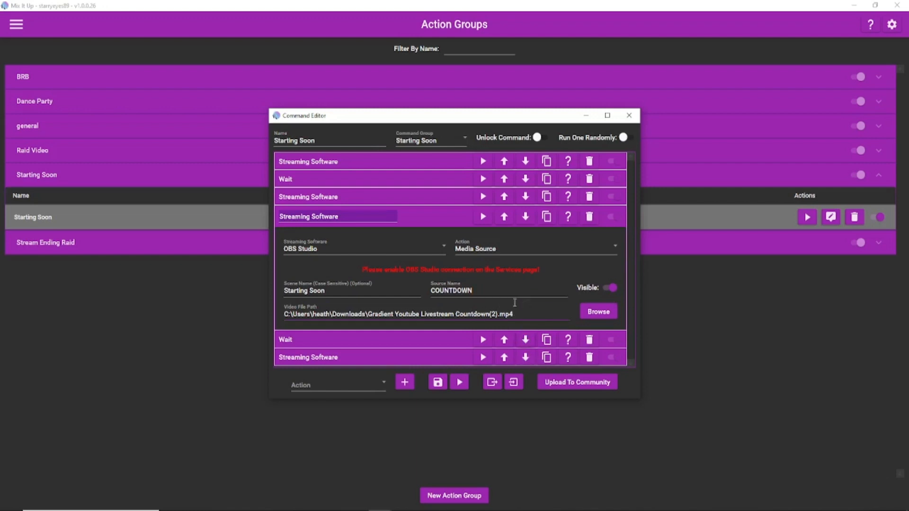
pyautogui.click(437, 218)
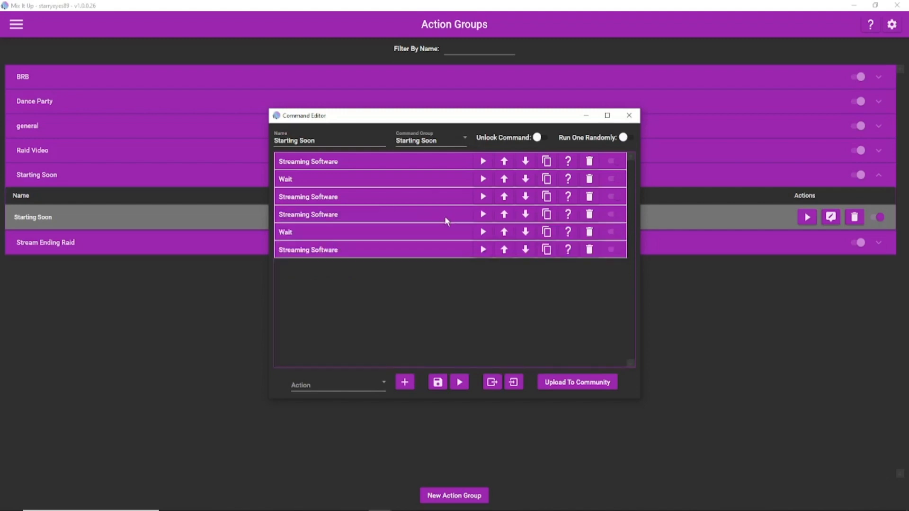
# Review the first four actions of the Starting Soon command again in order, expanding and collapsing each one.
pyautogui.click(424, 166)
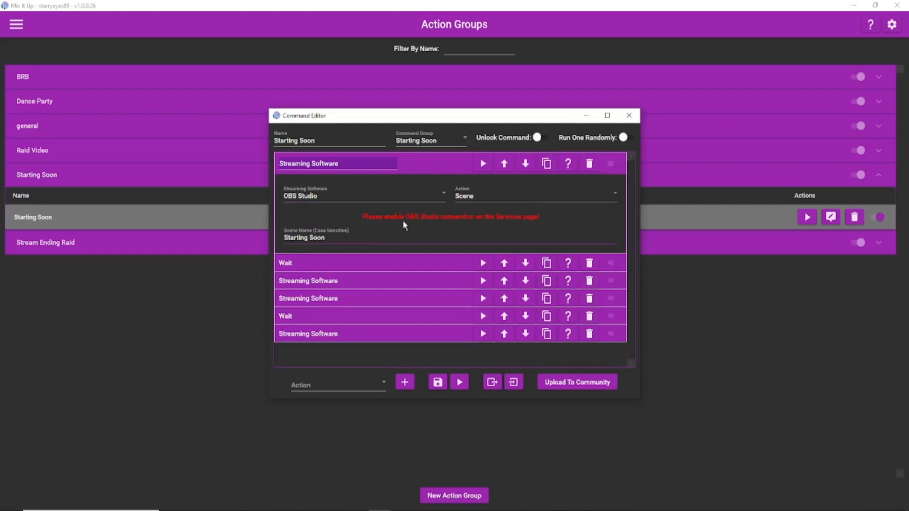
pyautogui.click(442, 165)
pyautogui.click(414, 182)
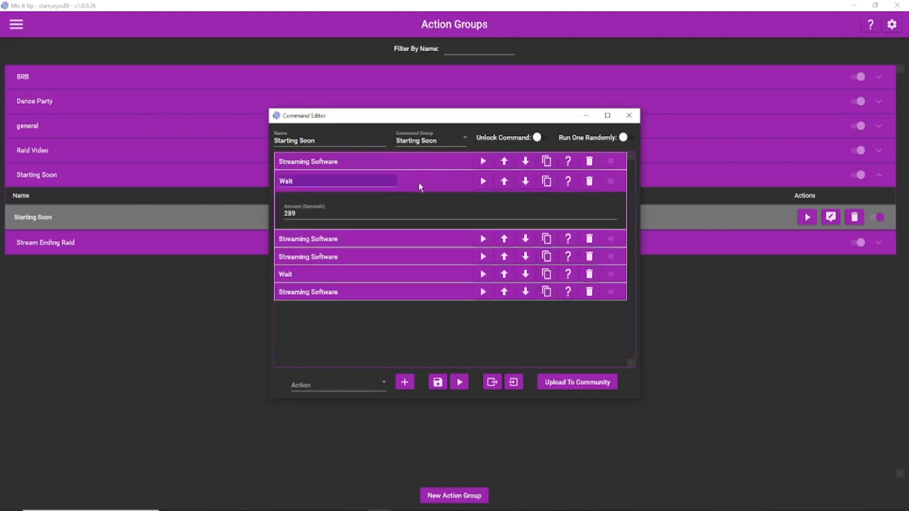
pyautogui.click(419, 184)
pyautogui.click(408, 195)
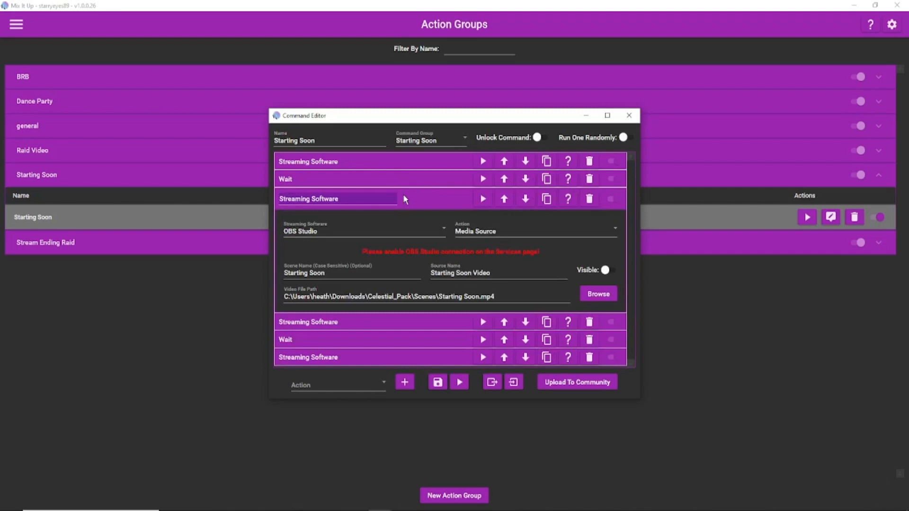
pyautogui.click(429, 204)
pyautogui.click(421, 217)
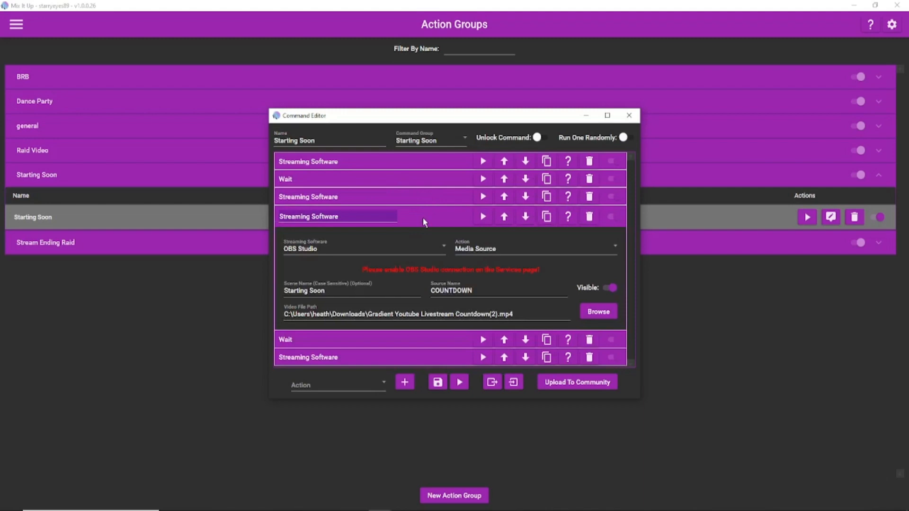
pyautogui.click(422, 219)
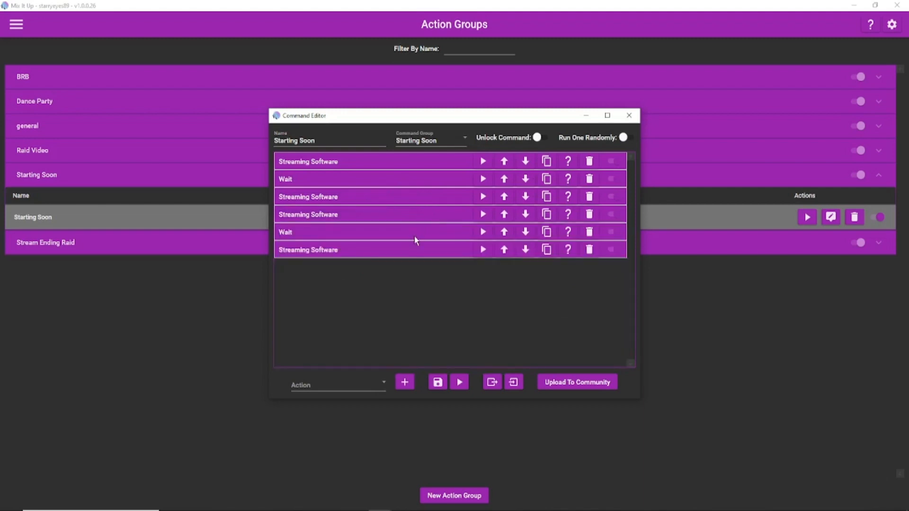
# Examine the second Wait action's duration and find the Wait entry among the available action types.
pyautogui.click(414, 237)
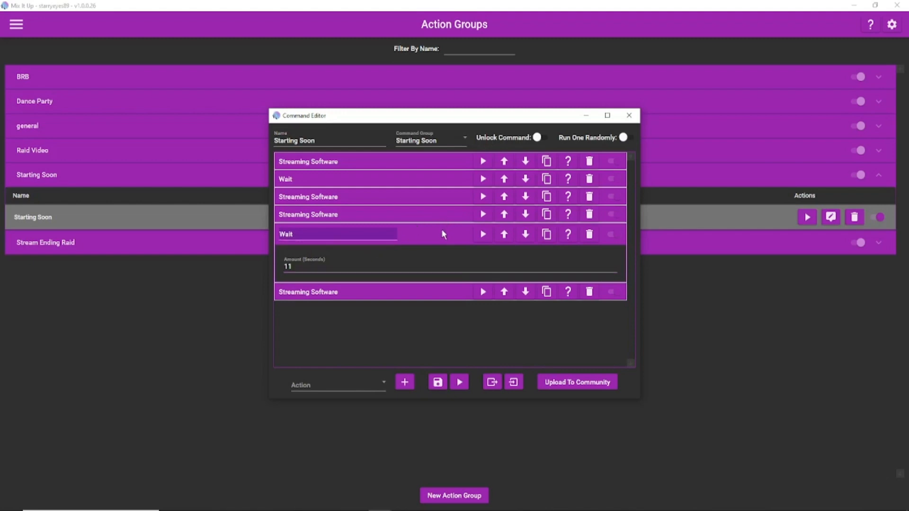
pyautogui.click(346, 373)
pyautogui.scroll(-1, 346, 373)
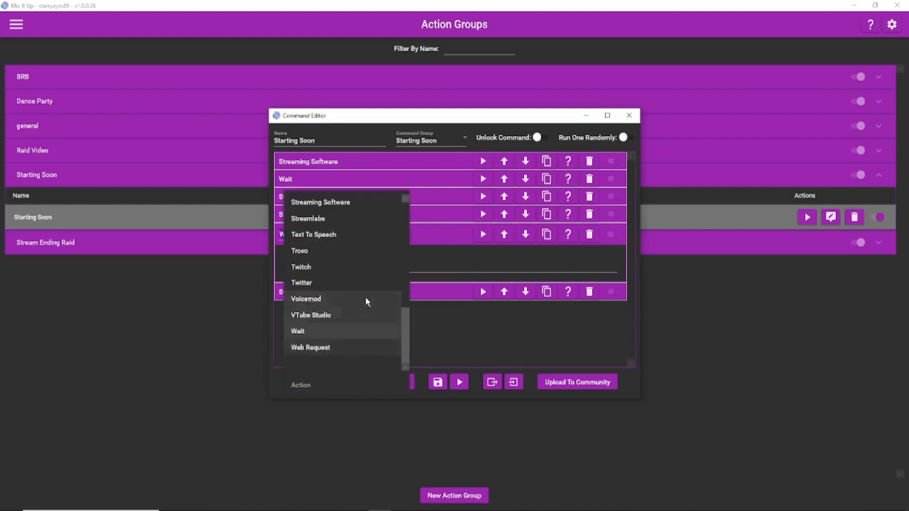
pyautogui.click(420, 239)
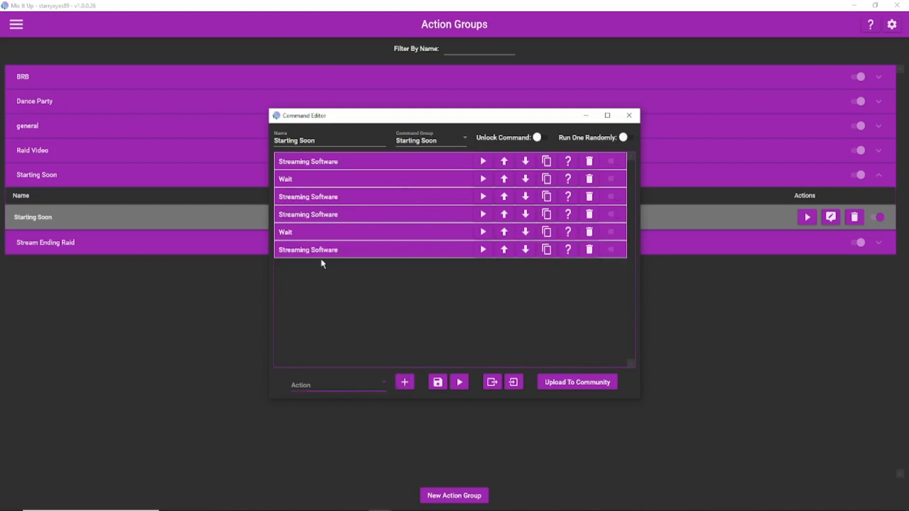
# Examine the last Streaming Software action's scene settings and recheck the first Wait action.
pyautogui.click(383, 248)
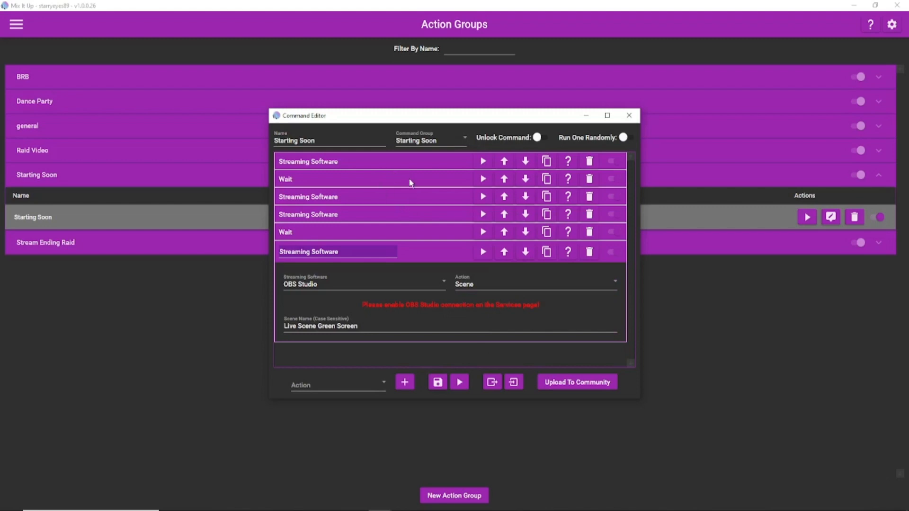
pyautogui.click(430, 247)
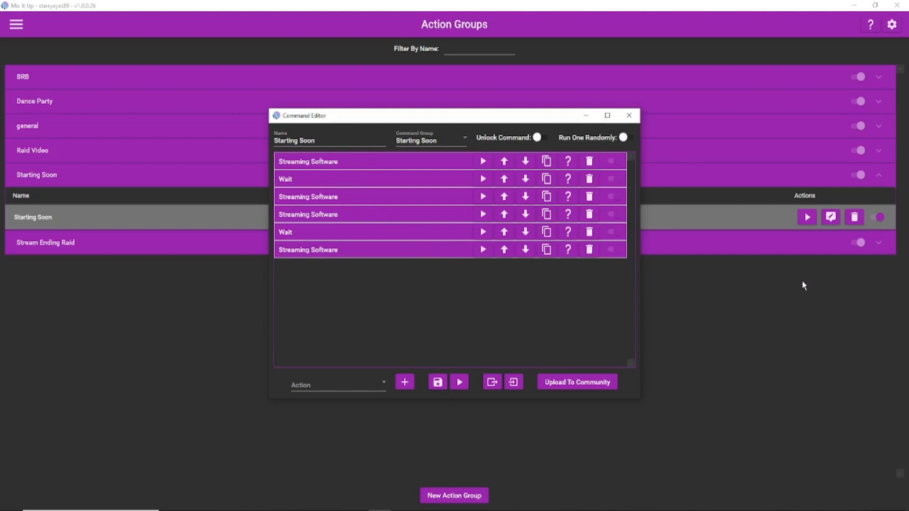
pyautogui.click(341, 183)
pyautogui.click(418, 182)
# Browse the available action types and save the Starting Soon command.
pyautogui.click(345, 381)
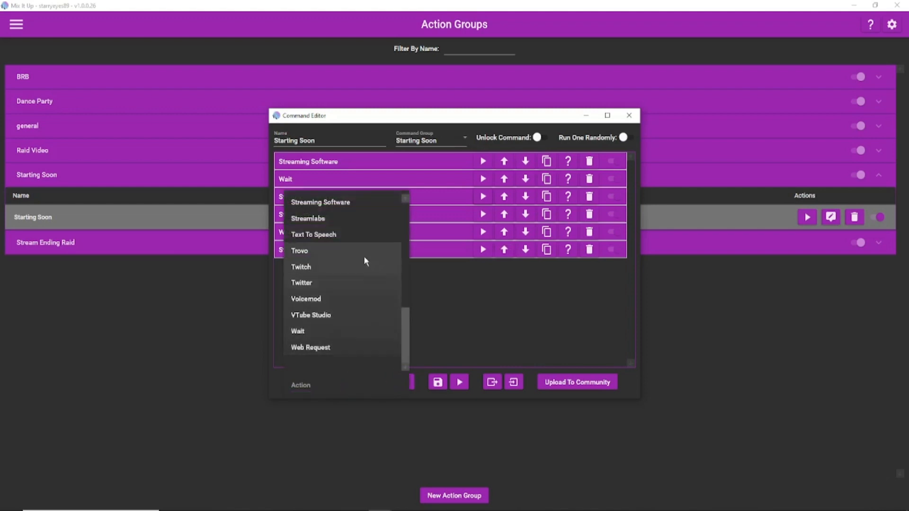
pyautogui.scroll(1, 361, 289)
pyautogui.scroll(5, 359, 285)
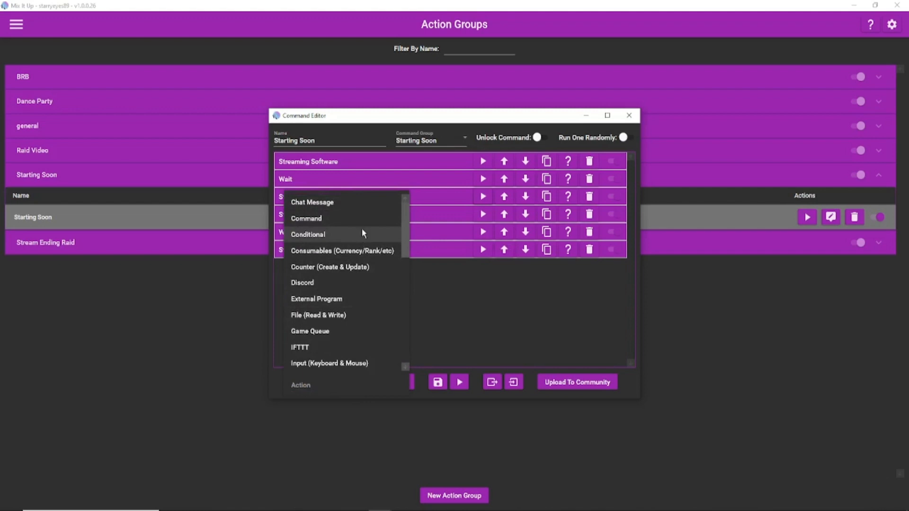
pyautogui.click(475, 287)
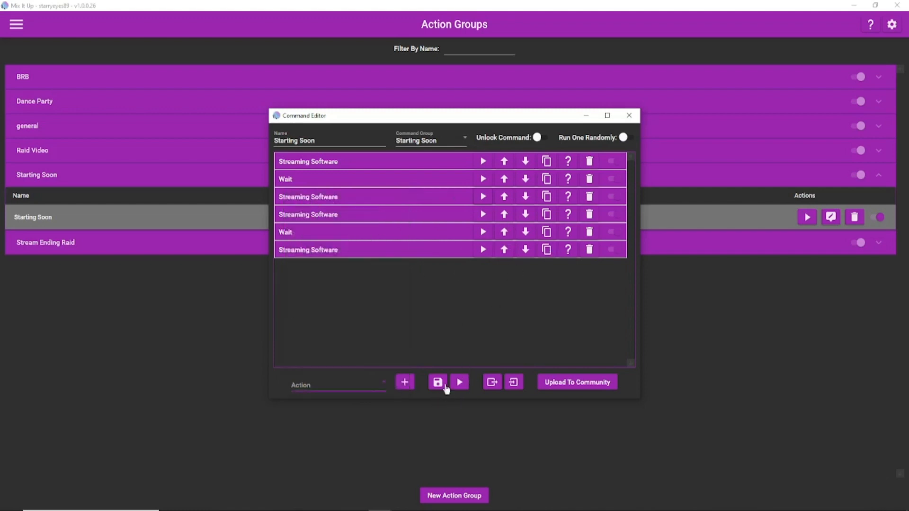
pyautogui.click(438, 389)
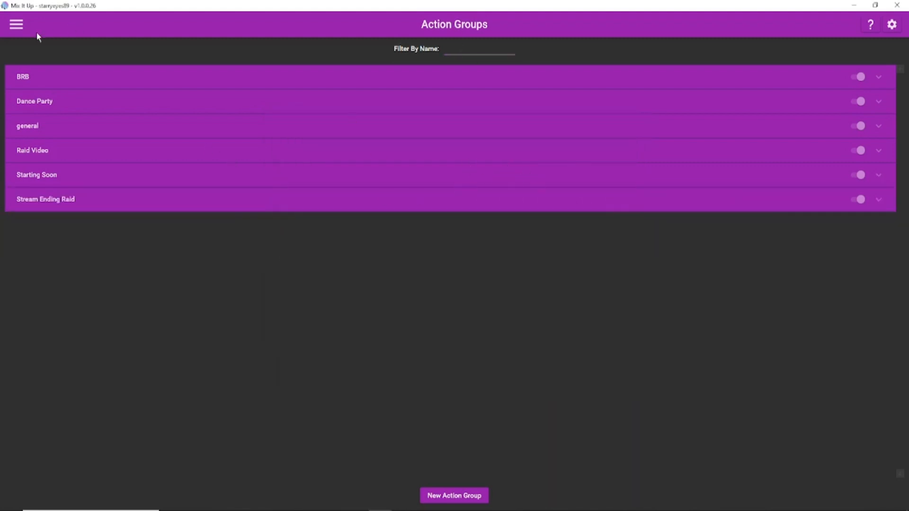
# Go to the Events page and open the Twitch Channel Stream Start command for editing.
pyautogui.click(17, 27)
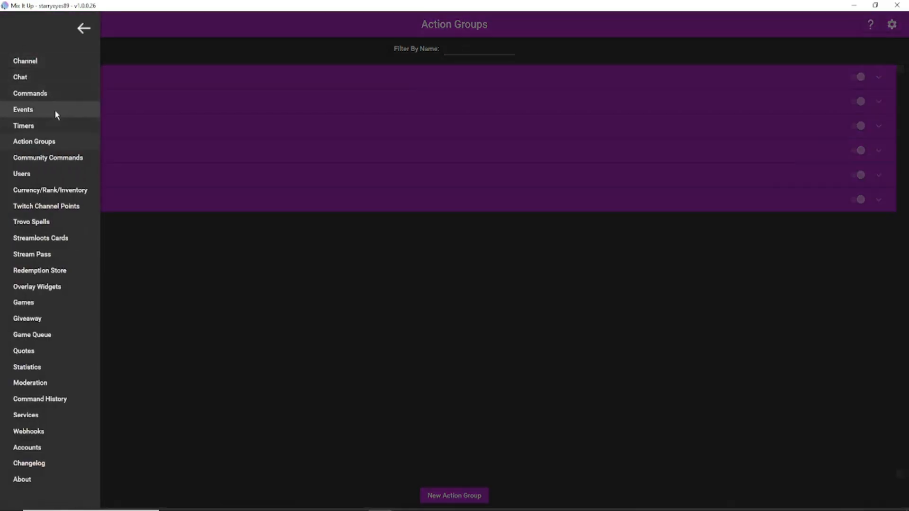
pyautogui.click(55, 110)
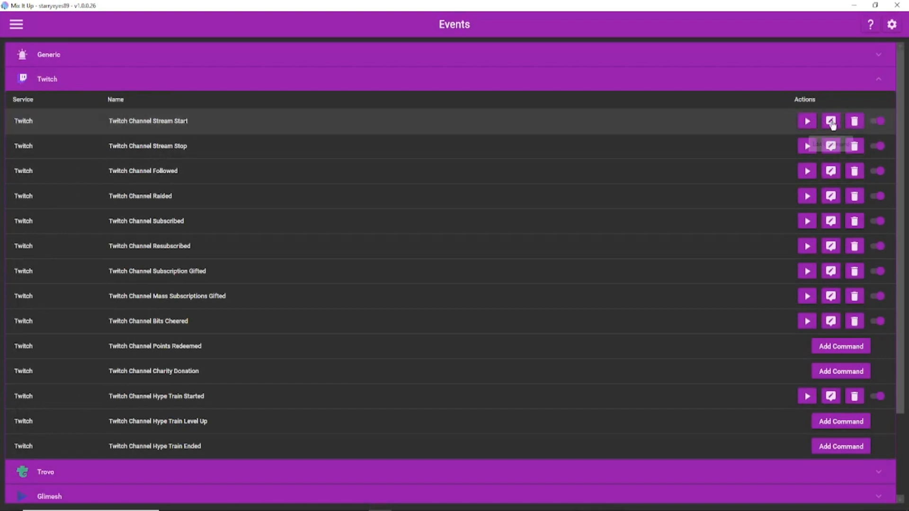
pyautogui.click(852, 131)
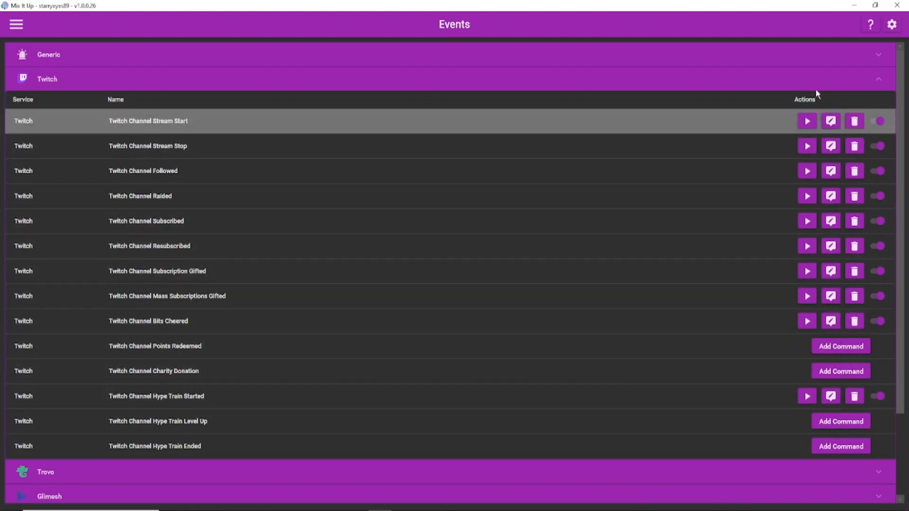
pyautogui.click(829, 124)
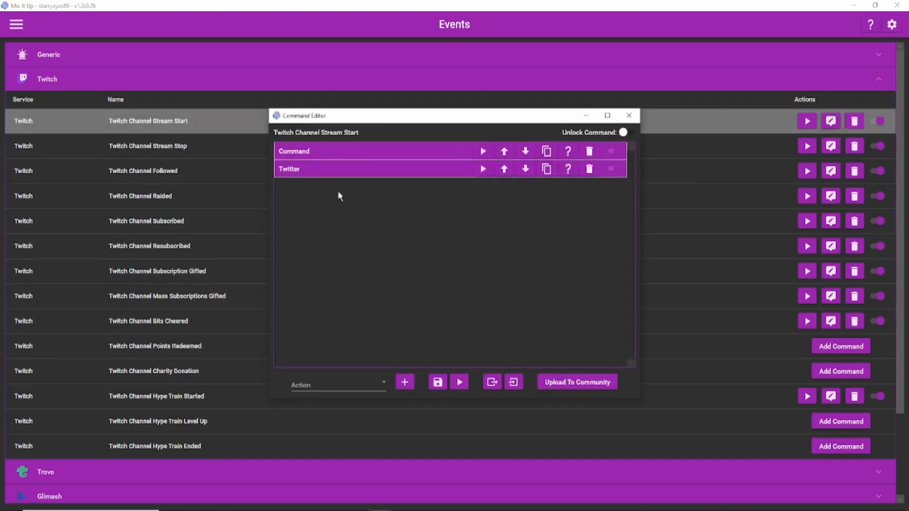
# Add a new Command action to the Twitch Channel Stream Start event.
pyautogui.click(378, 386)
pyautogui.scroll(-2, 362, 249)
pyautogui.scroll(2, 367, 256)
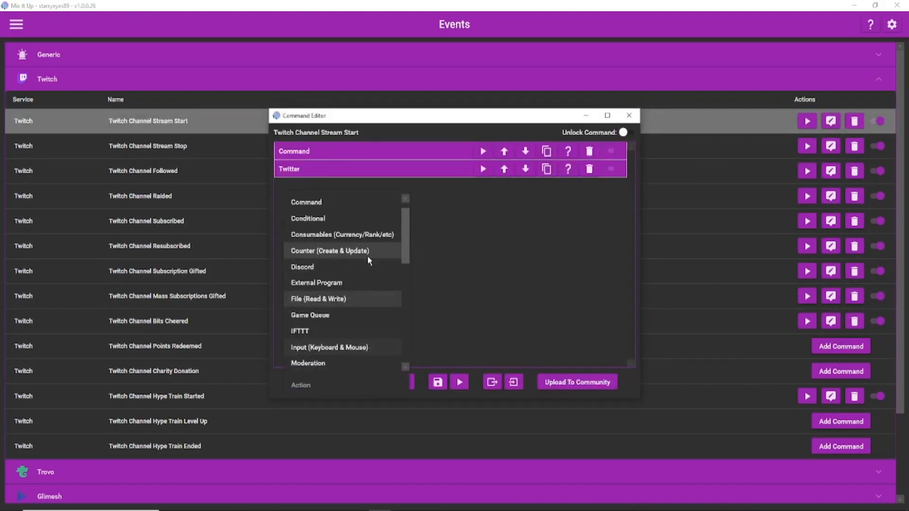
pyautogui.click(347, 218)
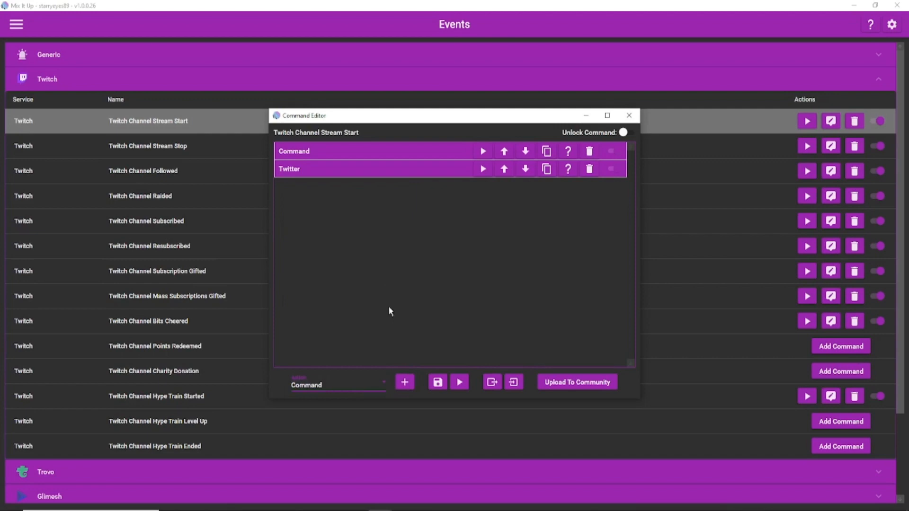
pyautogui.click(404, 383)
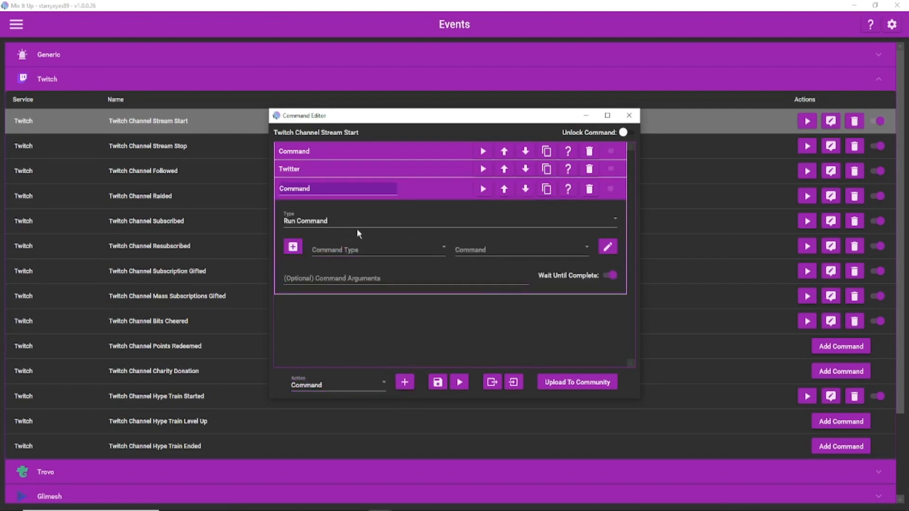
# Configure the new Command action to run the Starting Soon command of the Action Group type.
pyautogui.click(404, 248)
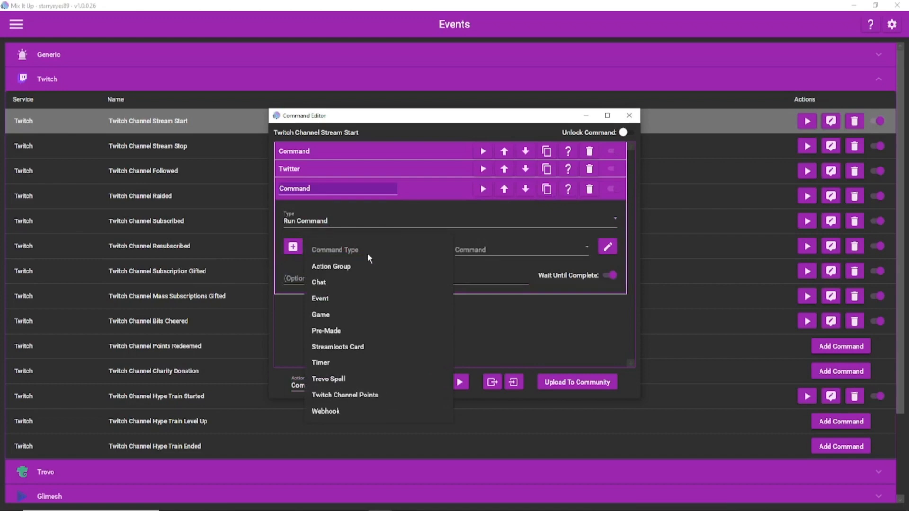
pyautogui.click(360, 266)
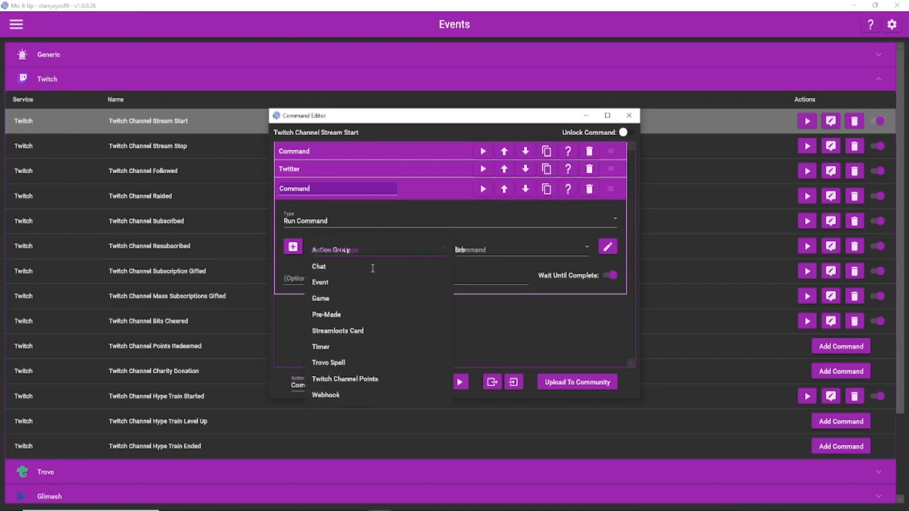
pyautogui.click(492, 251)
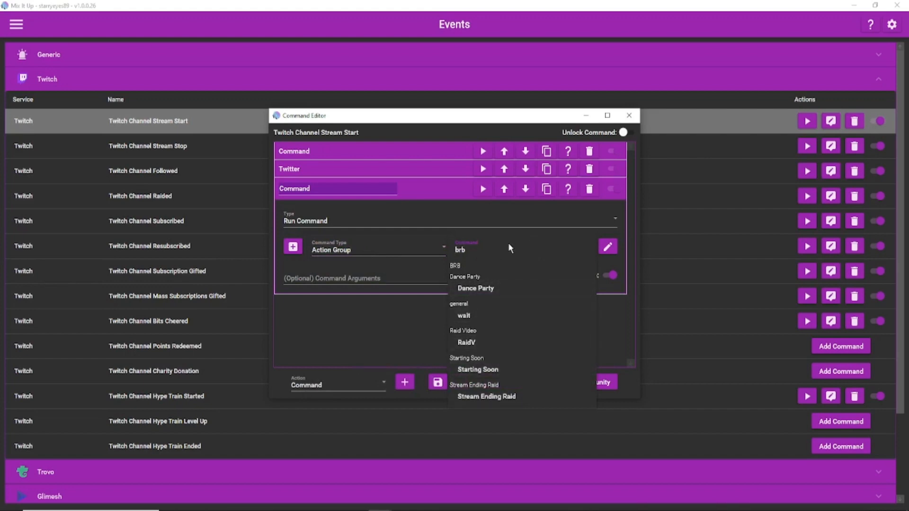
pyautogui.click(504, 376)
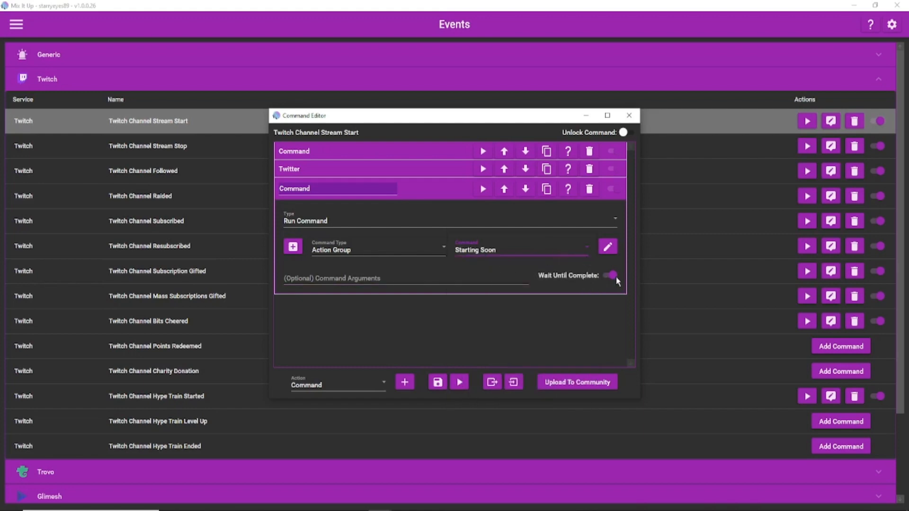
# Delete the newly added Command action and close the Twitch Channel Stream Start editor without saving.
pyautogui.click(589, 190)
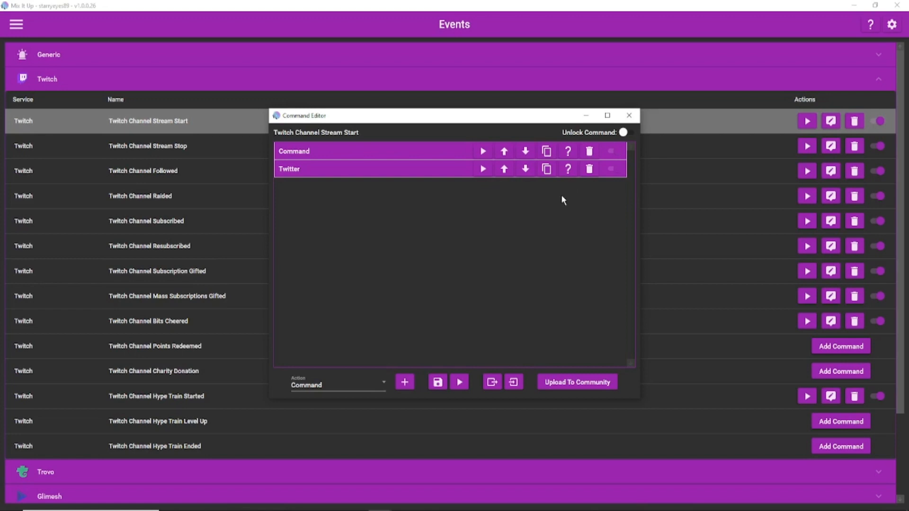
pyautogui.click(633, 116)
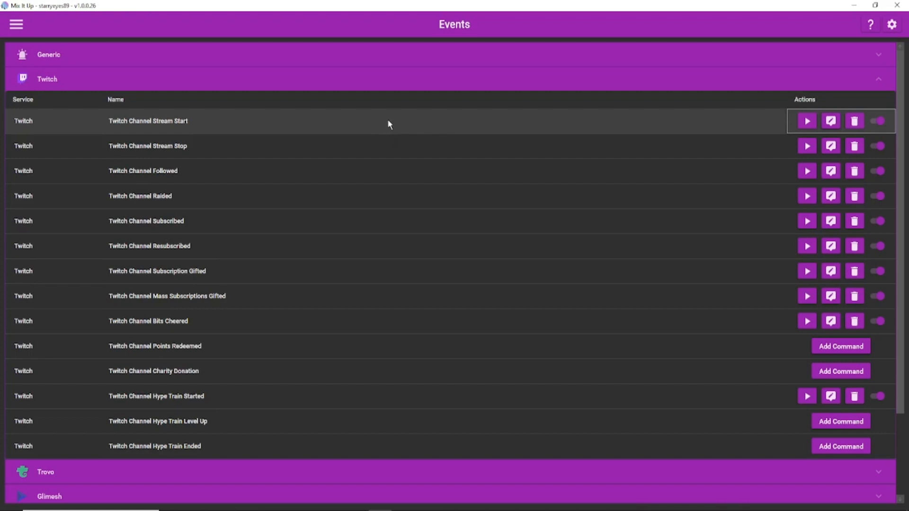
pyautogui.click(388, 121)
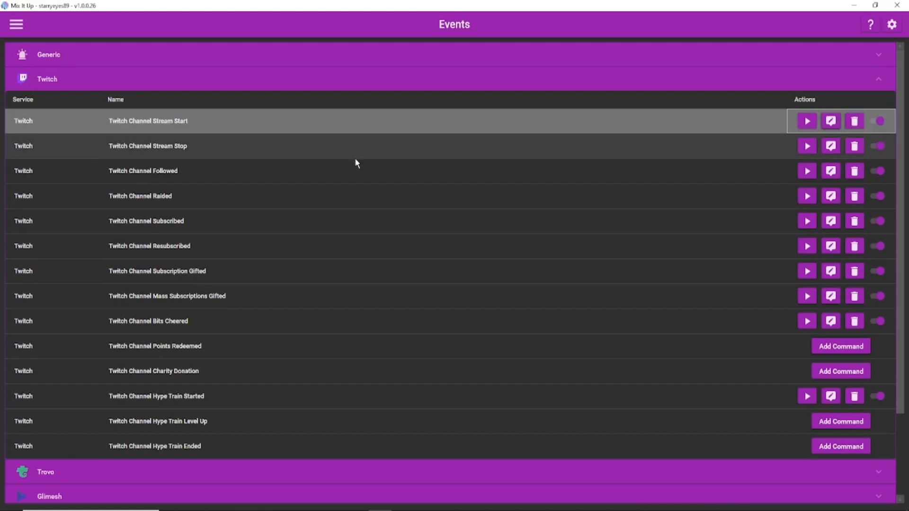